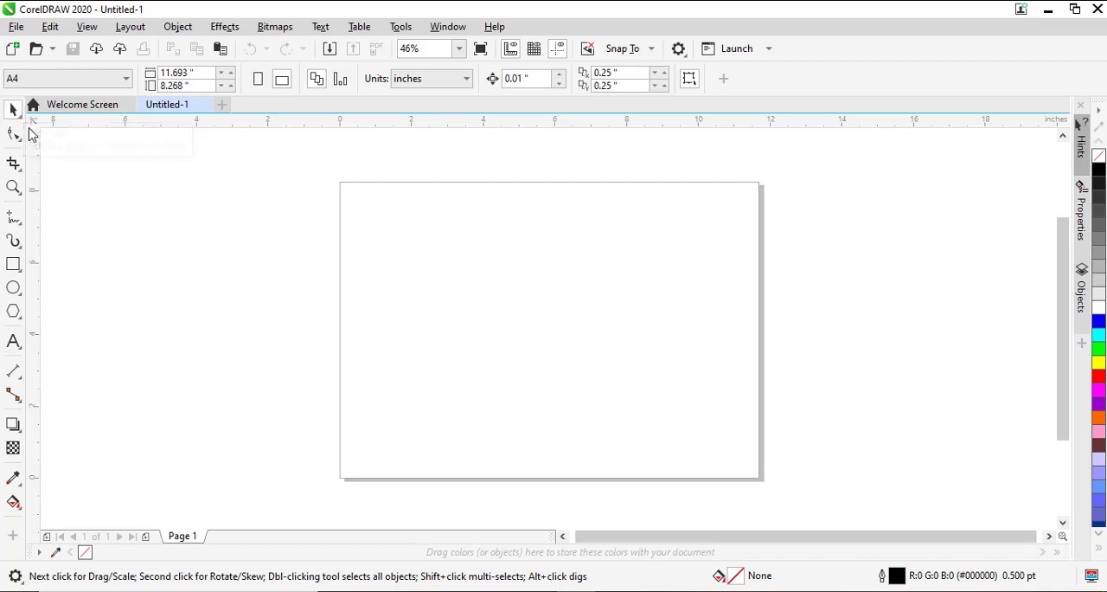
left_click(14, 111)
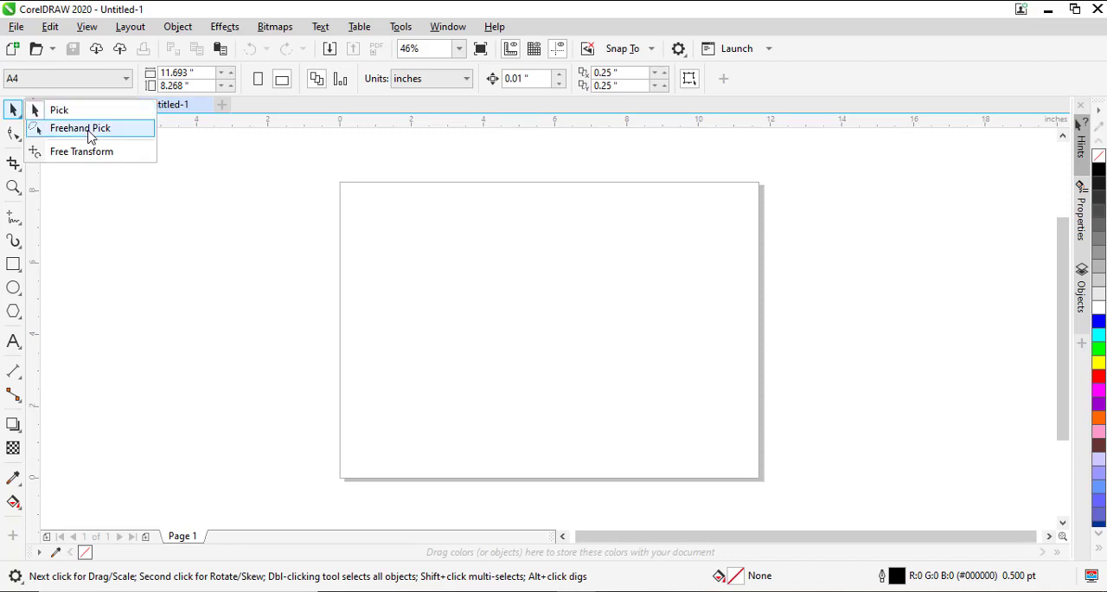
left_click(18, 137)
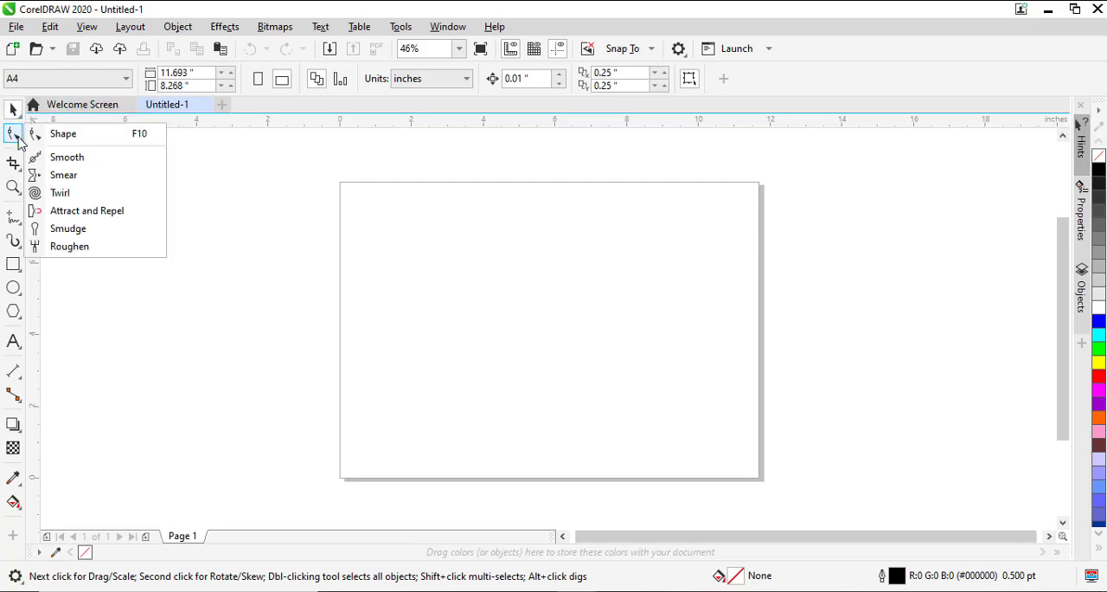
left_click(239, 285)
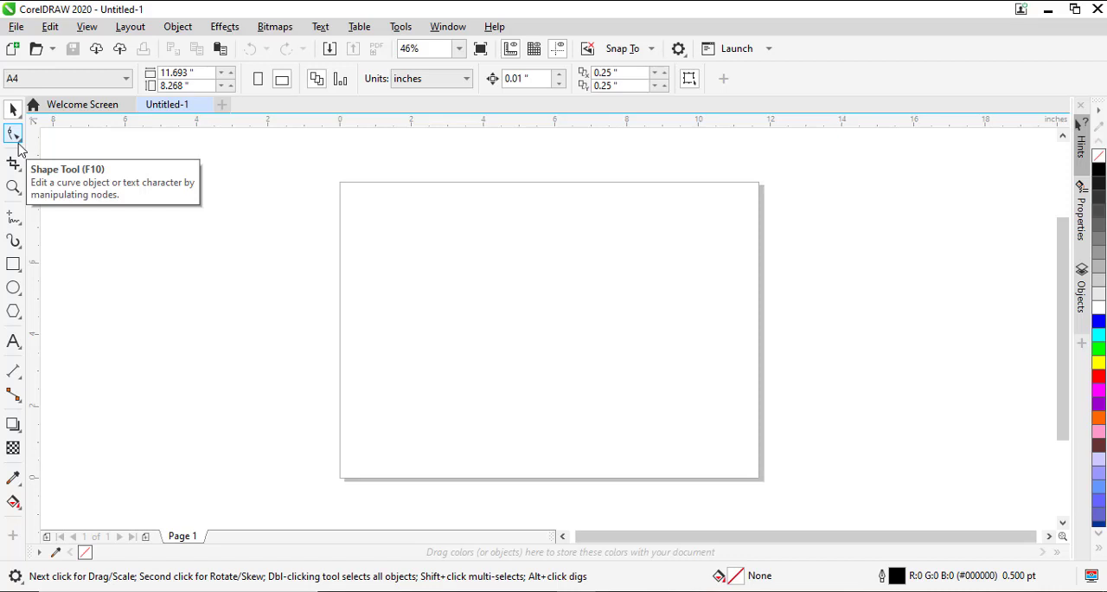
Step: Draw a rectangle about 2.98 × 3.14 inches and move it onto the page to about X 3.26, Y 5.50 inches
left_click(14, 271)
left_click_drag(255, 213, 363, 327)
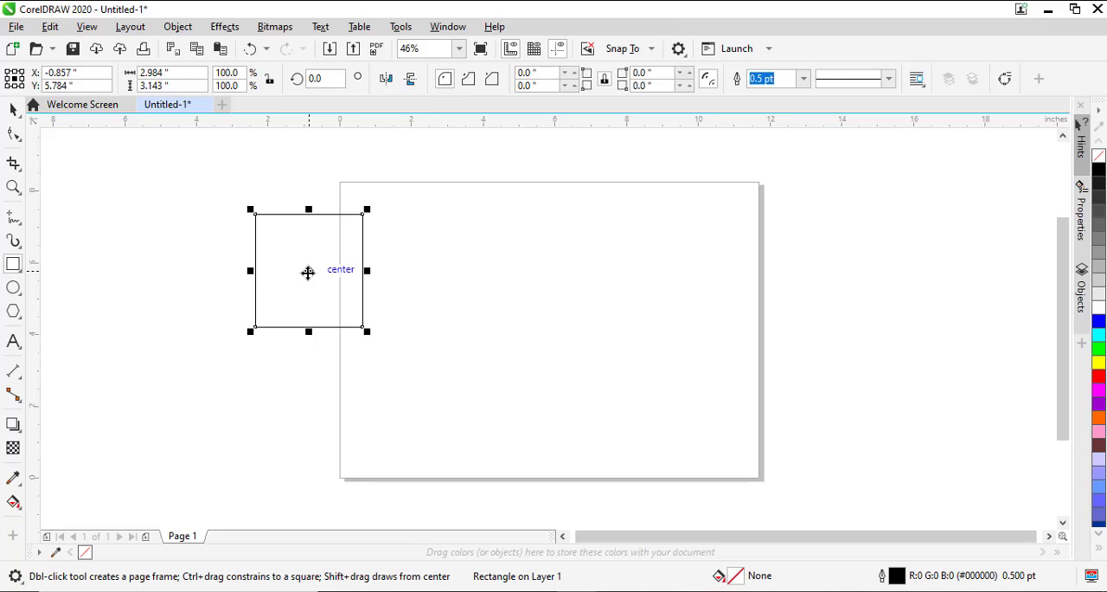
left_click_drag(308, 271, 456, 281)
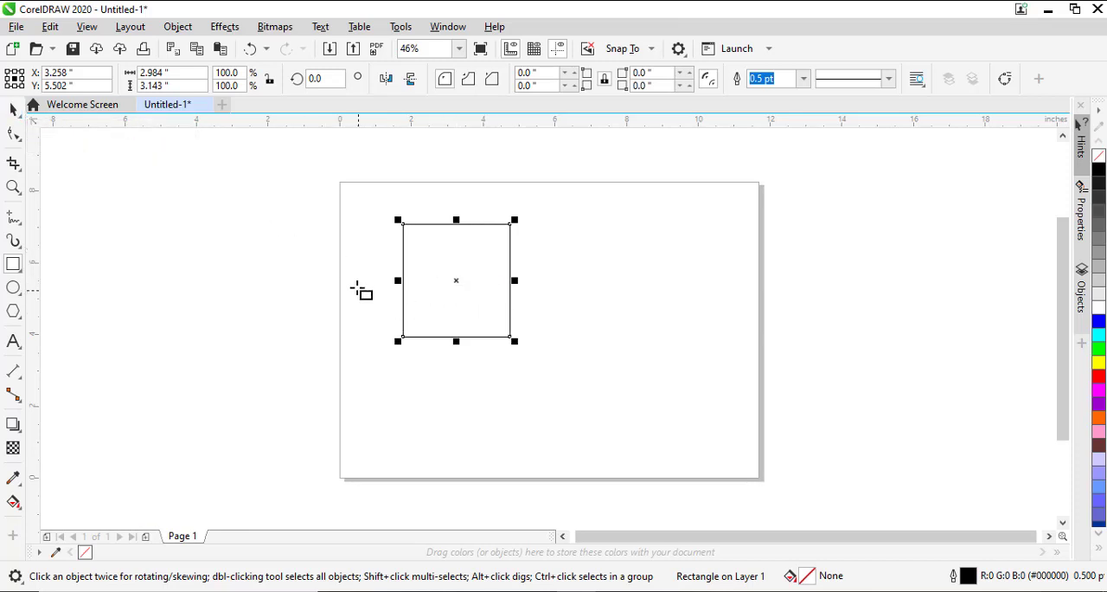
Step: Draw several small rectangles around and over the large rectangle, and move the large one to about X 2.76, Y 4.55 inches
mouse_move(337, 254)
left_mouse_down()
mouse_move(367, 347)
mouse_move(502, 361)
mouse_move(558, 291)
mouse_move(522, 242)
mouse_move(488, 258)
mouse_move(539, 231)
left_mouse_up()
left_click_drag(539, 231, 489, 224)
mouse_move(489, 224)
left_mouse_down()
mouse_move(457, 199)
mouse_move(455, 241)
mouse_move(422, 281)
mouse_move(457, 281)
mouse_move(456, 224)
left_mouse_up()
left_click_drag(455, 277, 463, 269)
left_click_drag(463, 271, 439, 314)
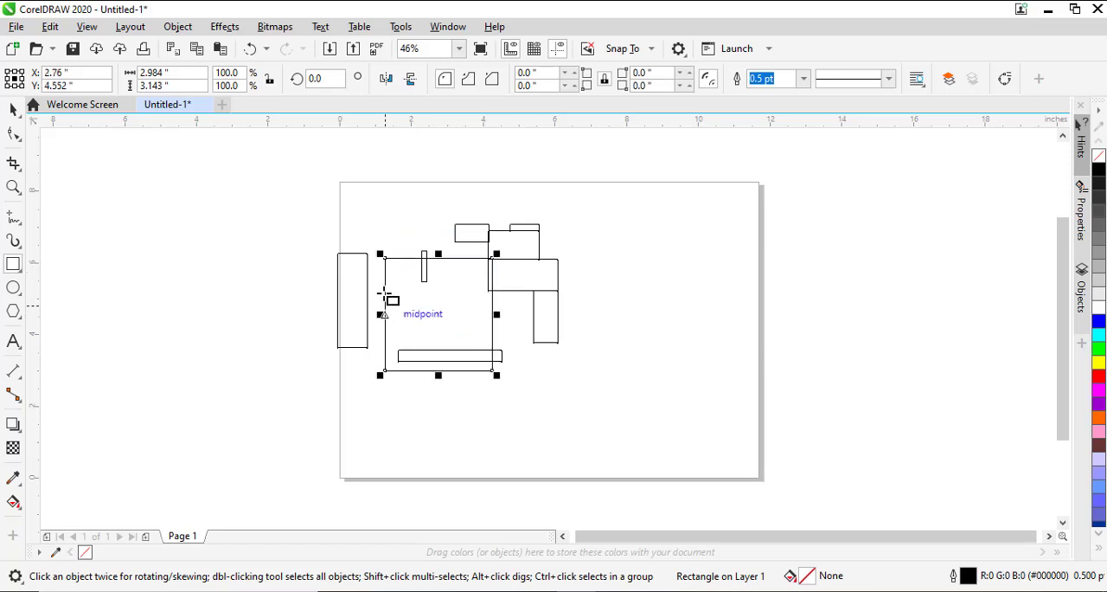
left_click_drag(385, 258, 413, 289)
mouse_move(419, 326)
left_mouse_down()
mouse_move(441, 304)
mouse_move(508, 304)
left_mouse_up()
Step: Select all the practice rectangles with the Pick tool and delete them
key("space")
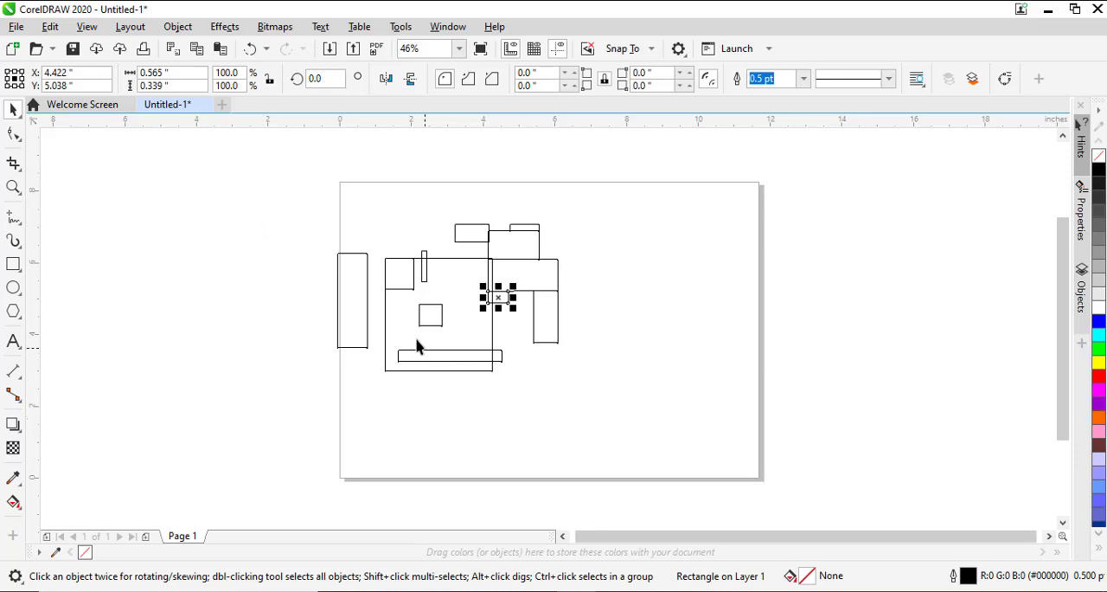
left_click_drag(271, 199, 656, 494)
key("Delete")
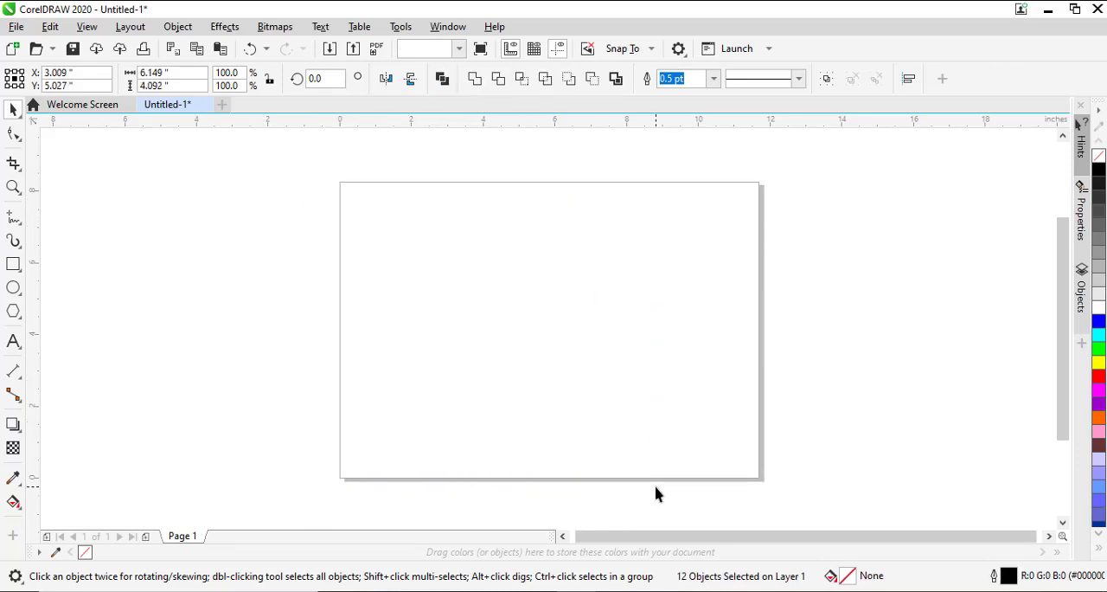
Step: Draw a rectangle about 2.01 × 3.30 inches and move it to about X 4.58, Y 5.34 inches
left_click(13, 265)
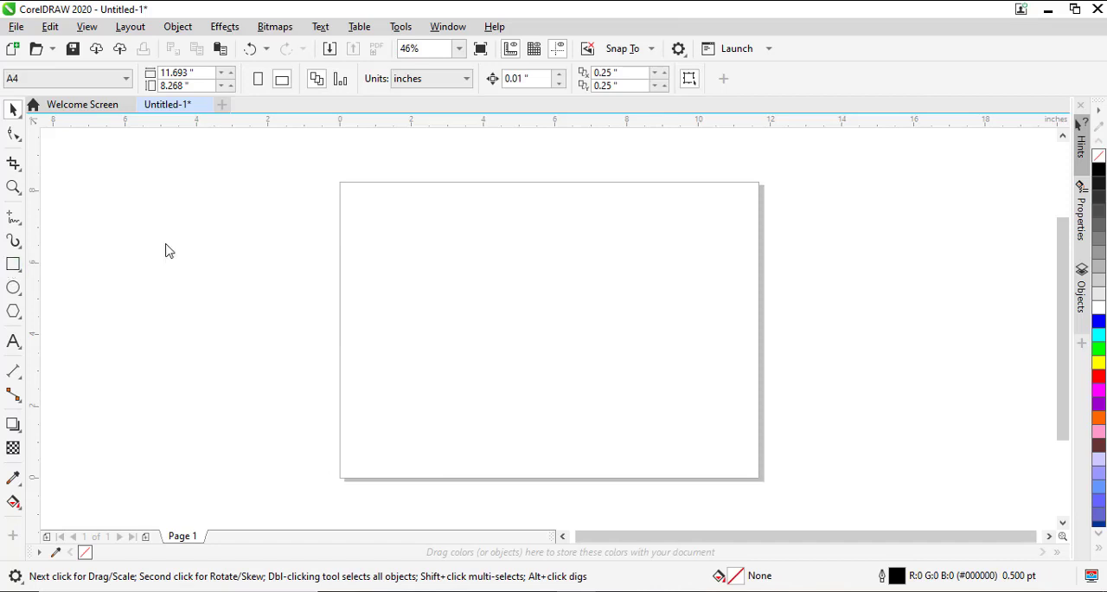
left_click_drag(435, 200, 516, 326)
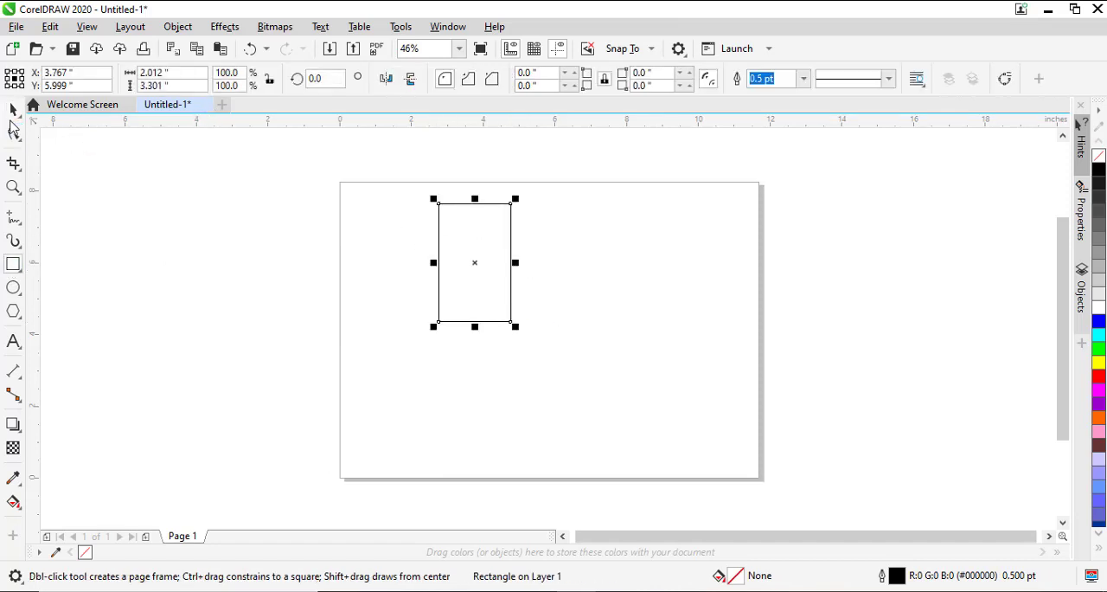
left_click(13, 109)
mouse_move(490, 295)
left_mouse_down()
mouse_move(364, 354)
mouse_move(586, 327)
mouse_move(431, 313)
mouse_move(593, 334)
mouse_move(455, 293)
mouse_move(506, 300)
left_mouse_up()
Step: Practise deselecting the rectangle and selecting it again with Pick tool marquees and direct selection
left_click(603, 334)
left_click(538, 304)
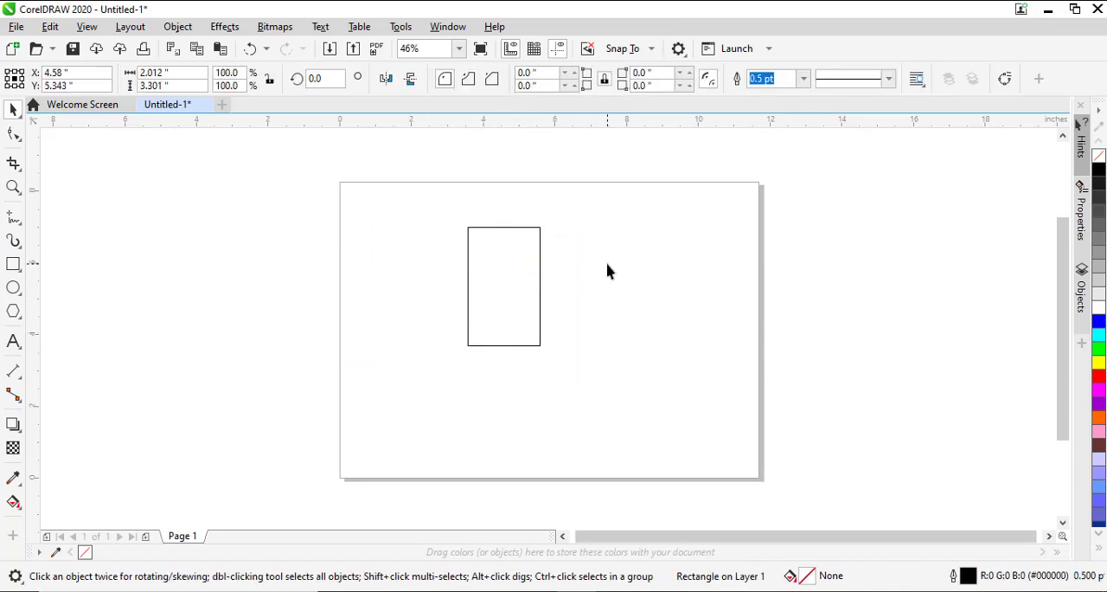
left_click(554, 341)
left_click_drag(595, 286, 468, 400)
left_click_drag(448, 407, 548, 365)
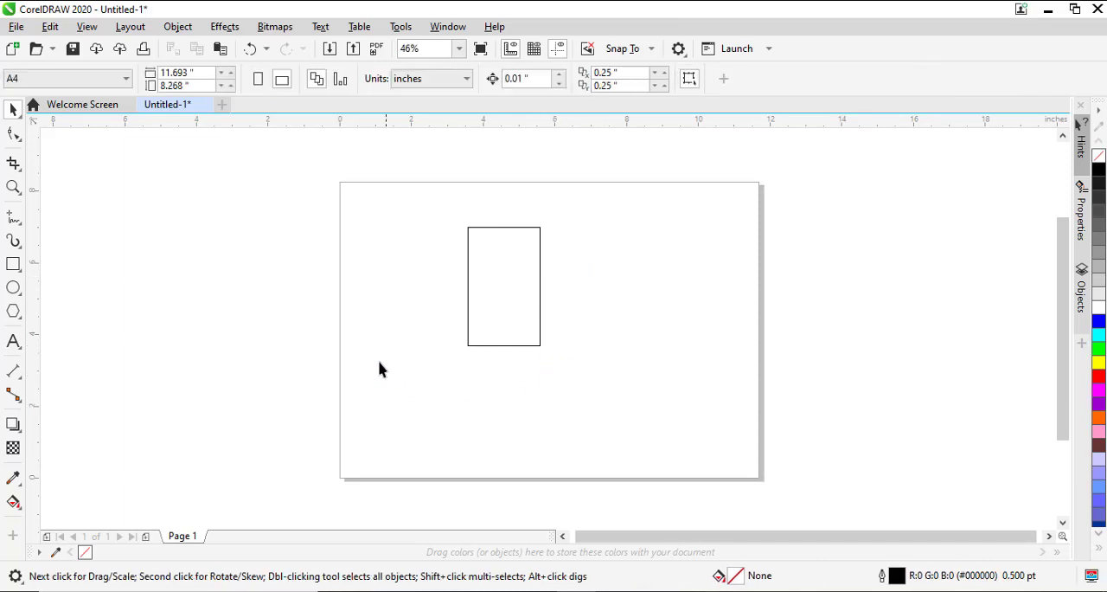
left_click_drag(378, 361, 621, 208)
left_click(653, 250)
left_click(490, 297)
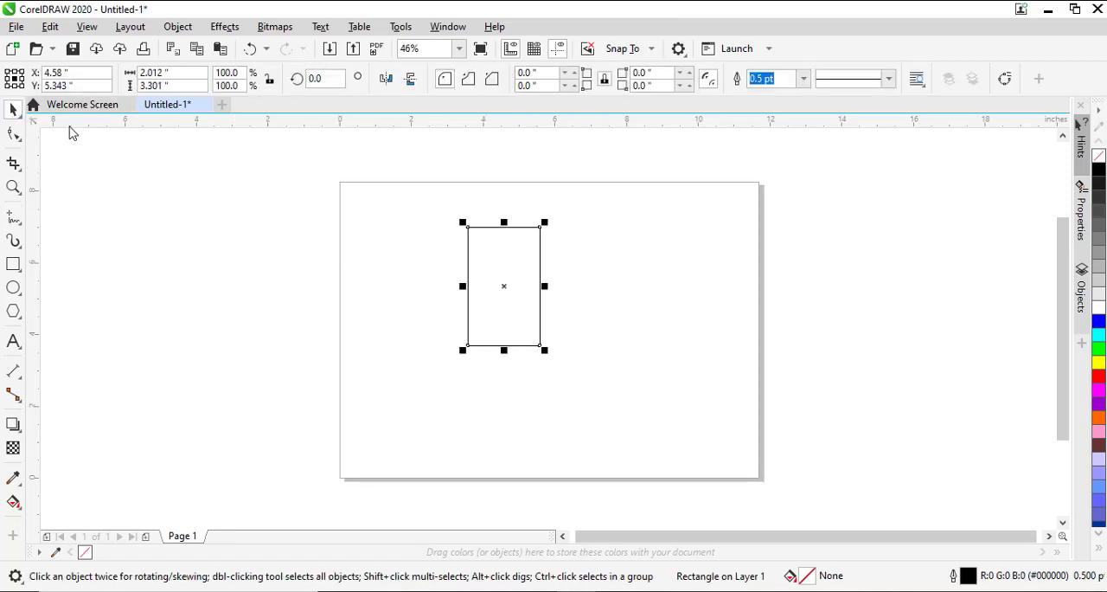
Step: Try a freeform selection outline beside the rectangle with the Freehand Pick tool
left_click(14, 133)
mouse_move(14, 116)
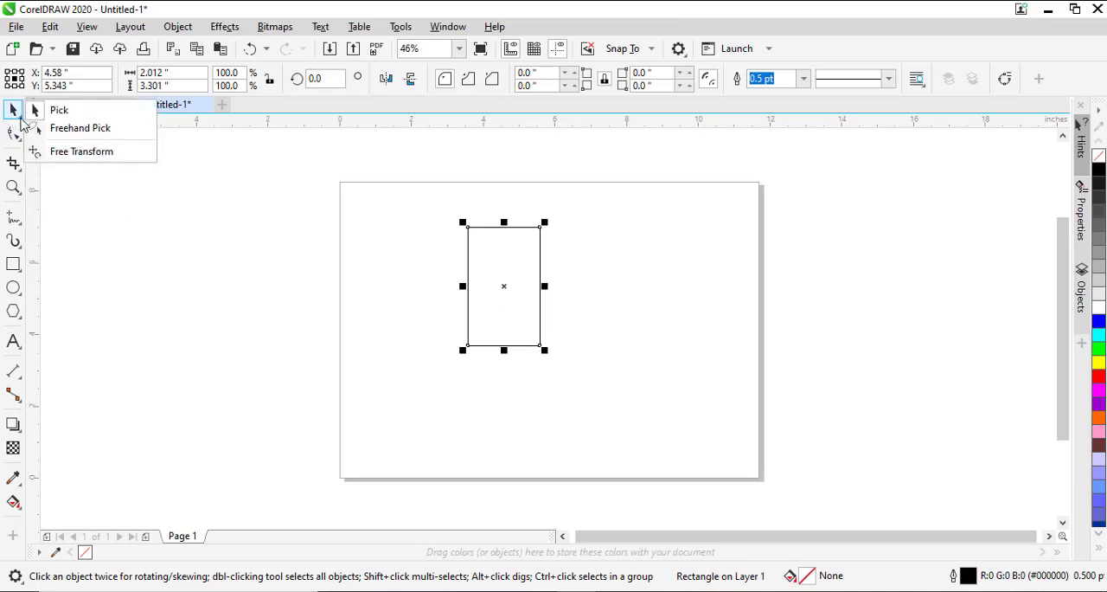
left_click(53, 129)
mouse_move(634, 233)
left_mouse_down()
mouse_move(541, 290)
mouse_move(526, 324)
mouse_move(555, 343)
mouse_move(679, 297)
mouse_move(555, 211)
mouse_move(673, 278)
mouse_move(531, 281)
mouse_move(543, 255)
mouse_move(591, 242)
left_mouse_up()
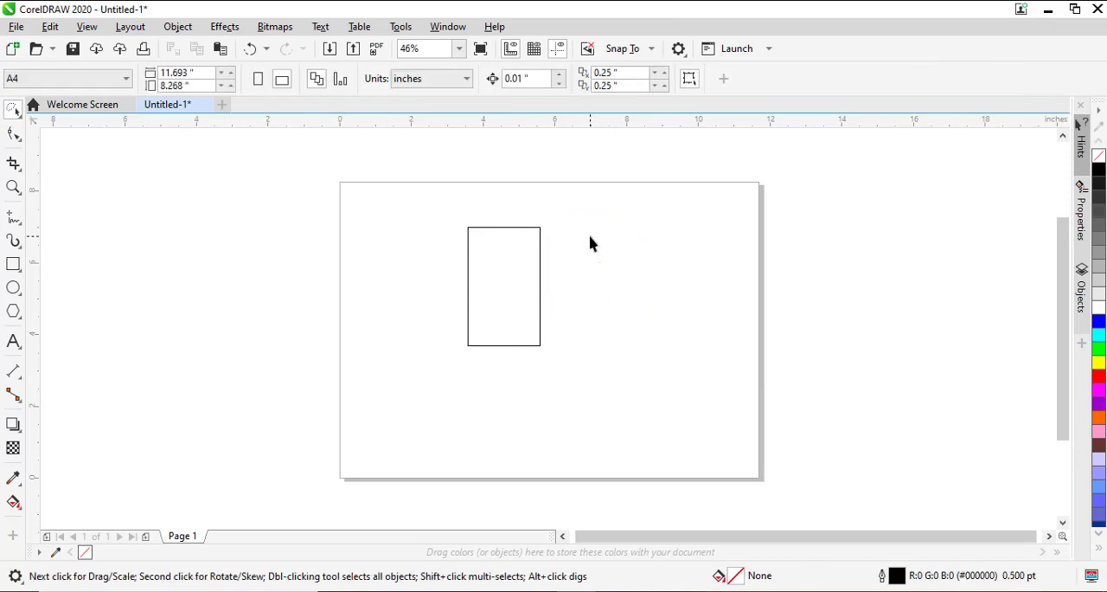
Step: Switch back to the Pick tool, select the rectangle by enclosing it in rectangular marquees, and deselect it
left_click(19, 117)
left_click(54, 110)
left_click_drag(573, 225, 429, 349)
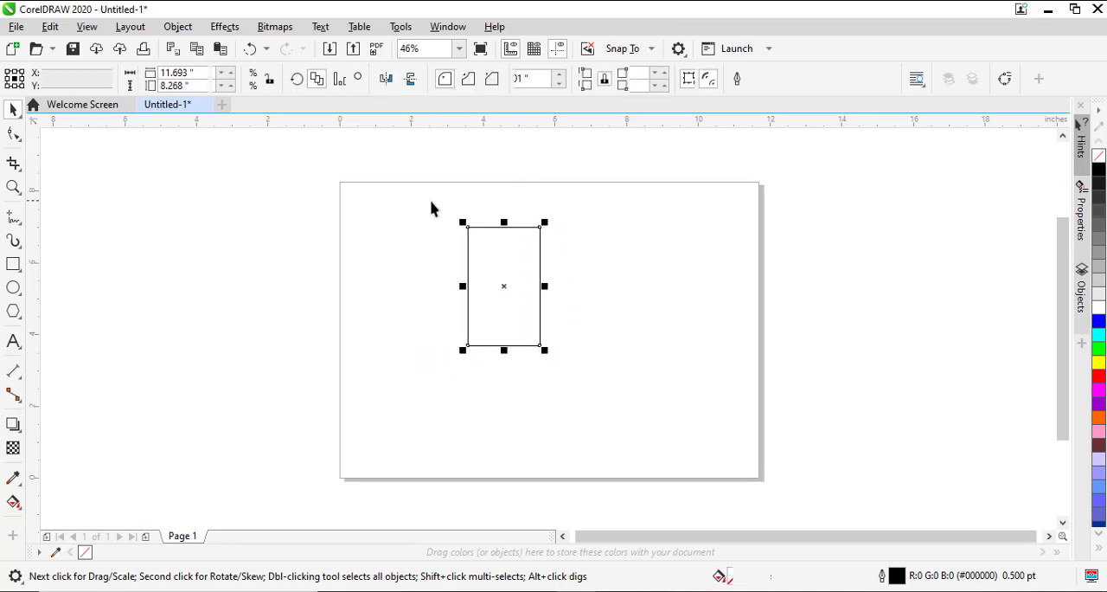
left_click_drag(434, 200, 576, 381)
left_click_drag(614, 180, 546, 246)
left_click(496, 314)
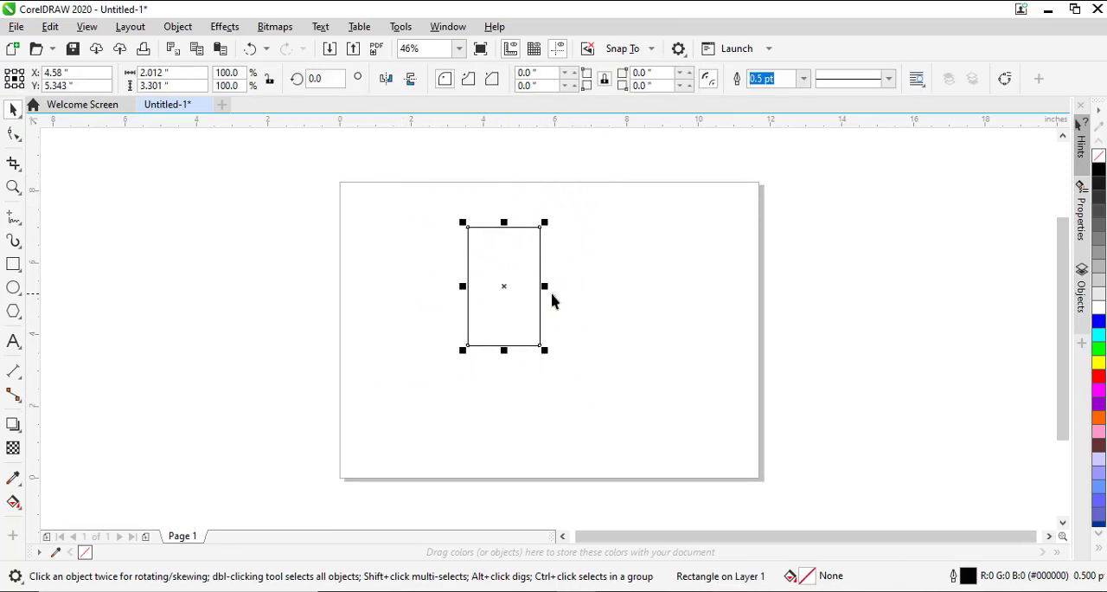
left_click(565, 247)
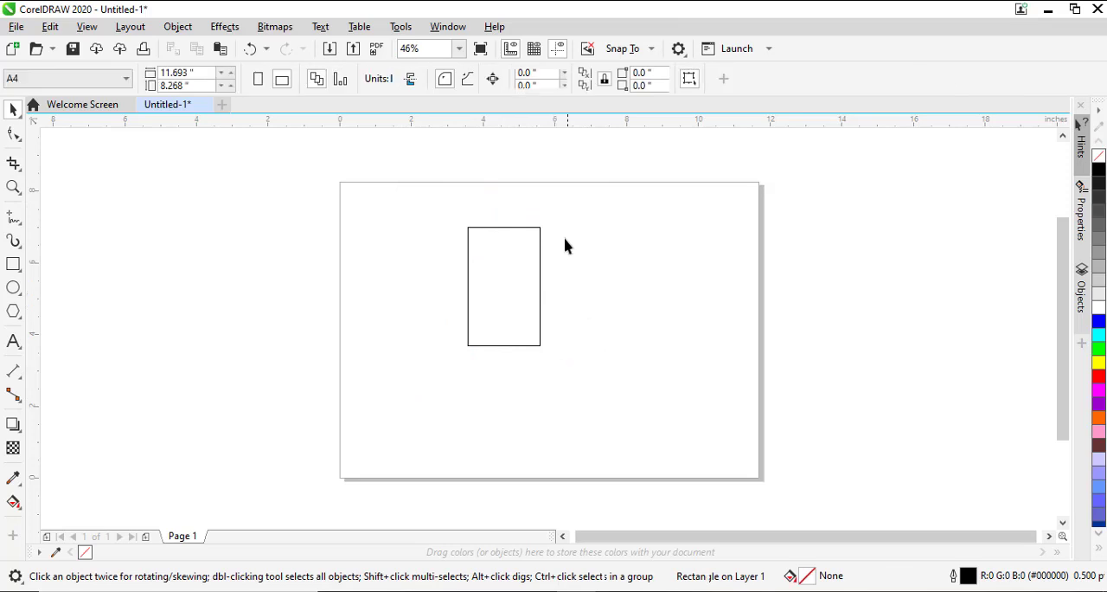
Step: Draw freeform selection outlines around the rectangle with the Freehand Pick tool
left_click(21, 121)
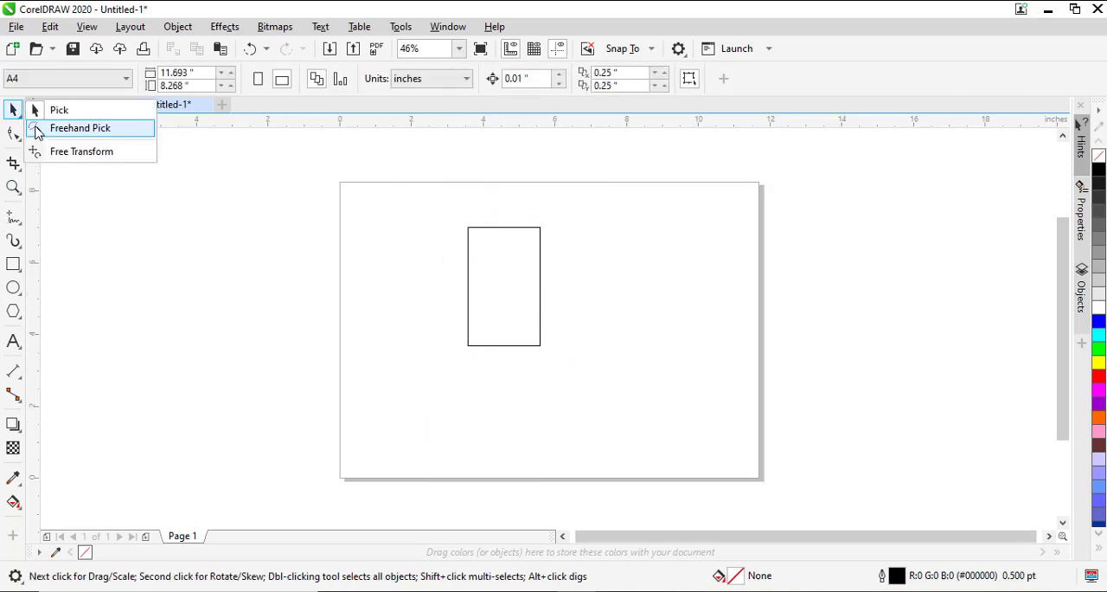
left_click(36, 127)
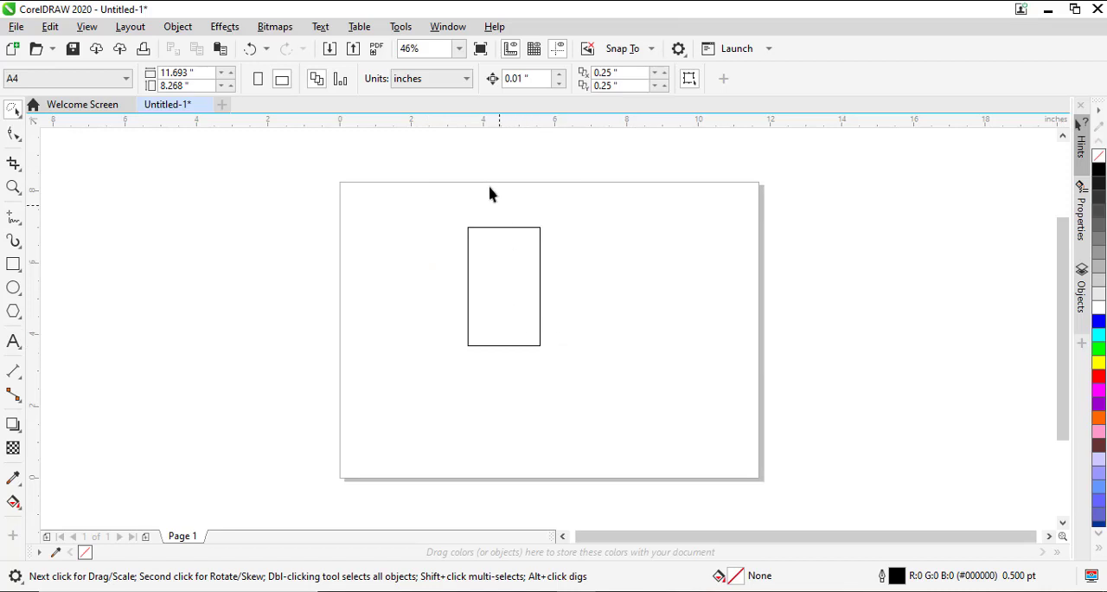
mouse_move(442, 201)
left_mouse_down()
mouse_move(532, 240)
mouse_move(487, 233)
left_mouse_up()
mouse_move(412, 284)
left_mouse_down()
mouse_move(515, 329)
mouse_move(543, 446)
mouse_move(402, 366)
mouse_move(452, 356)
mouse_move(397, 307)
left_mouse_up()
Step: Examine the rectangle's corner nodes with the Shape tool and return to the Pick tool
left_click(18, 112)
left_click(58, 110)
left_click(13, 134)
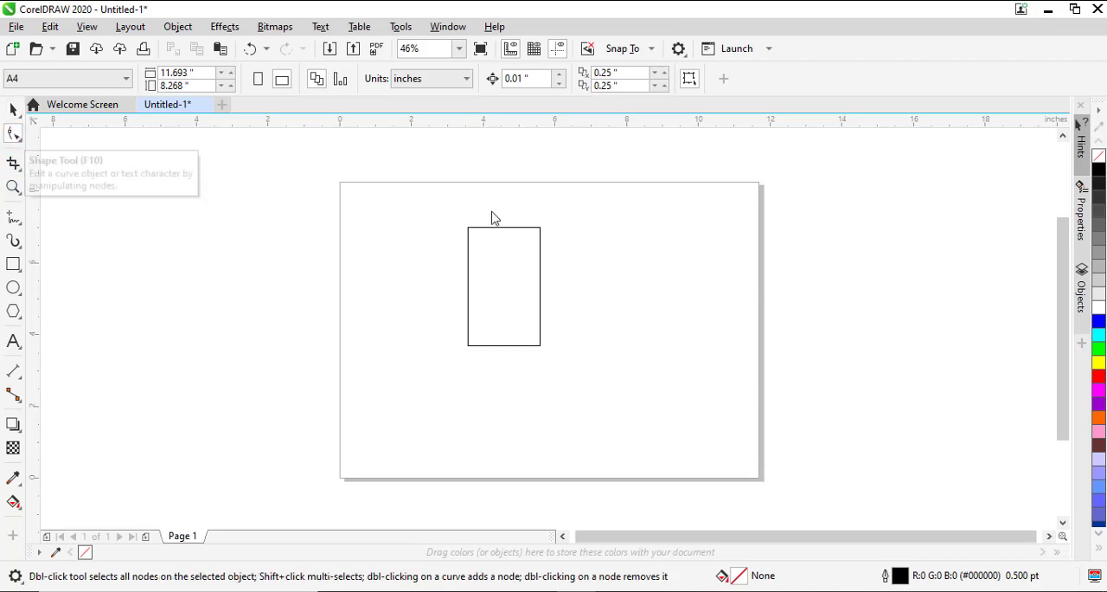
left_click(489, 263)
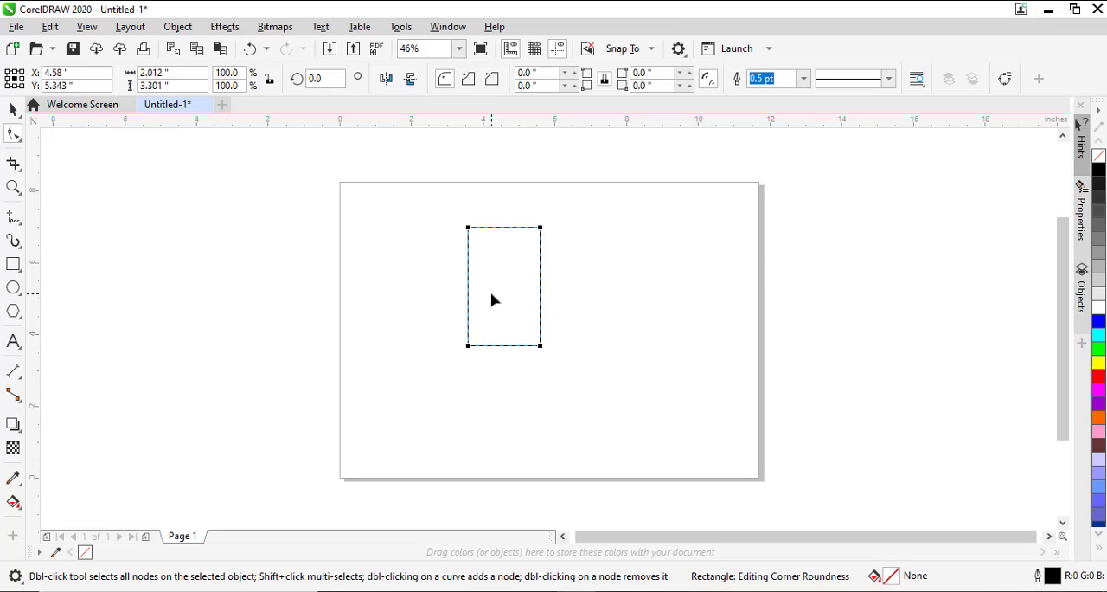
key("space")
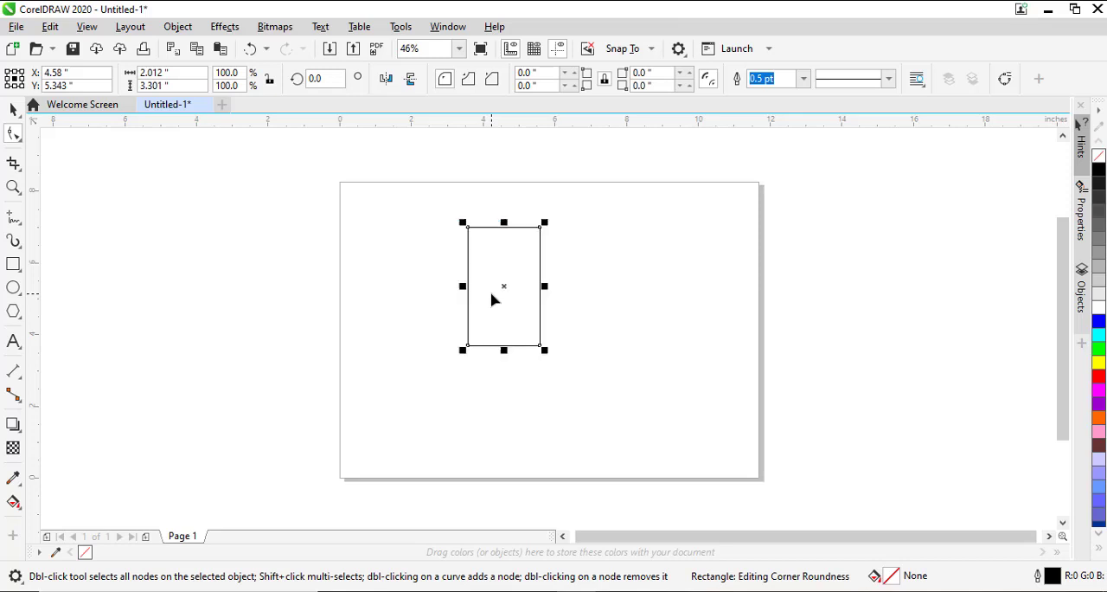
Step: Draw a three-sided polygon about 3.19 × 3.21 inches to the right of the rectangle
left_click(11, 313)
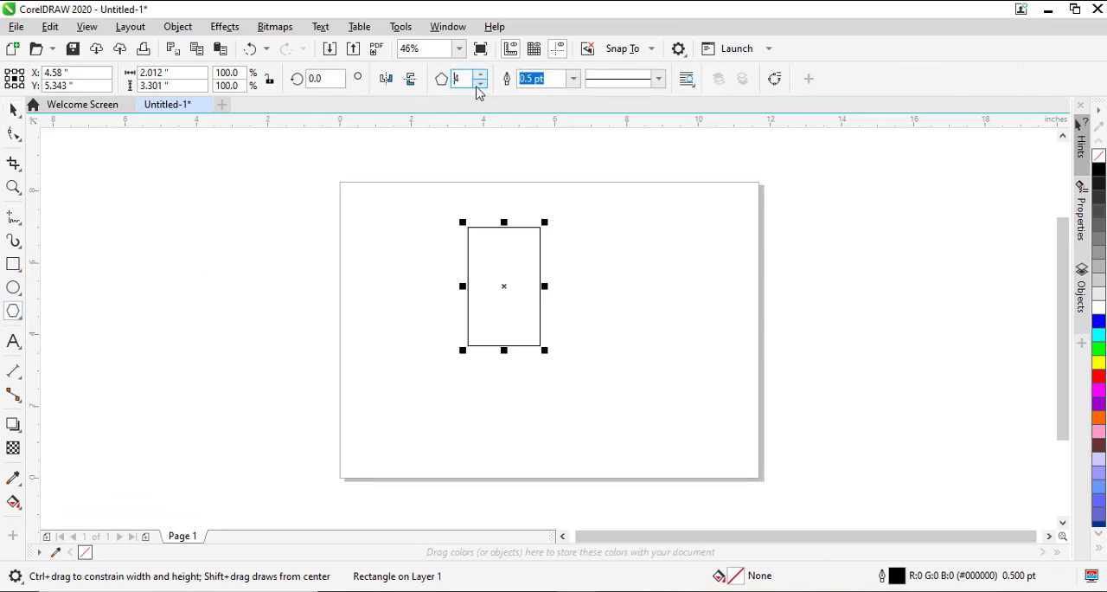
left_click_drag(594, 217, 716, 364)
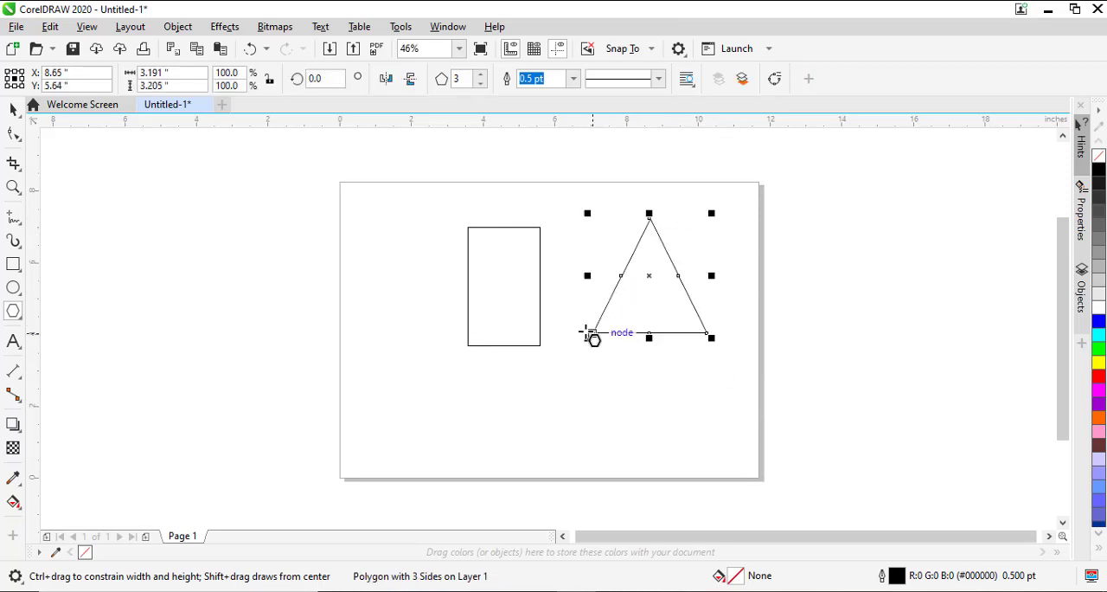
Step: Round all four corners of the rectangle with the Shape tool to a radius of about 0.746 inches
left_click(13, 134)
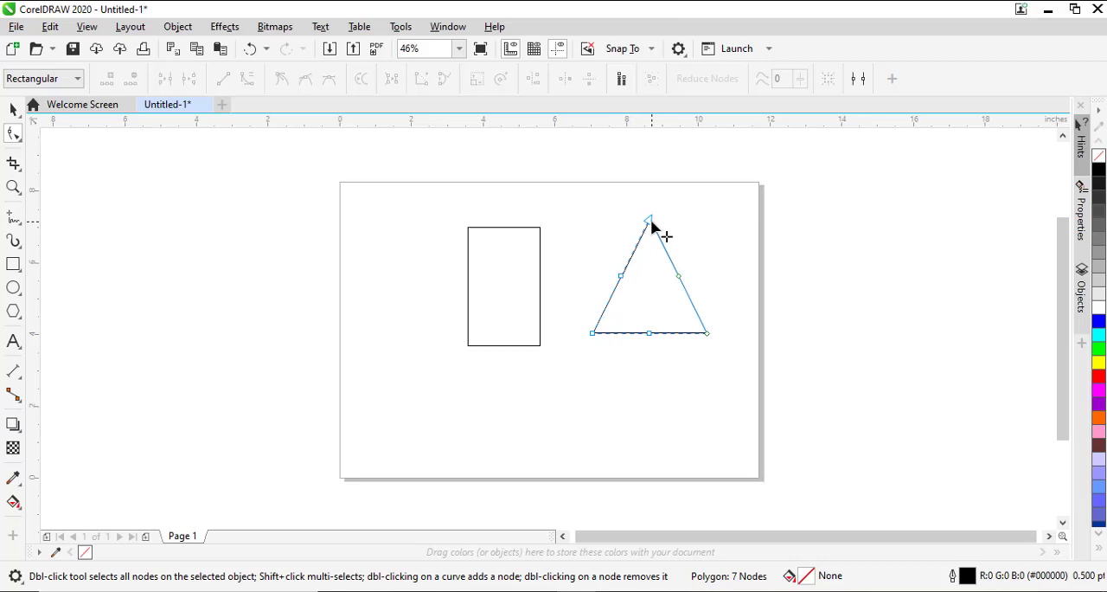
left_click(528, 228)
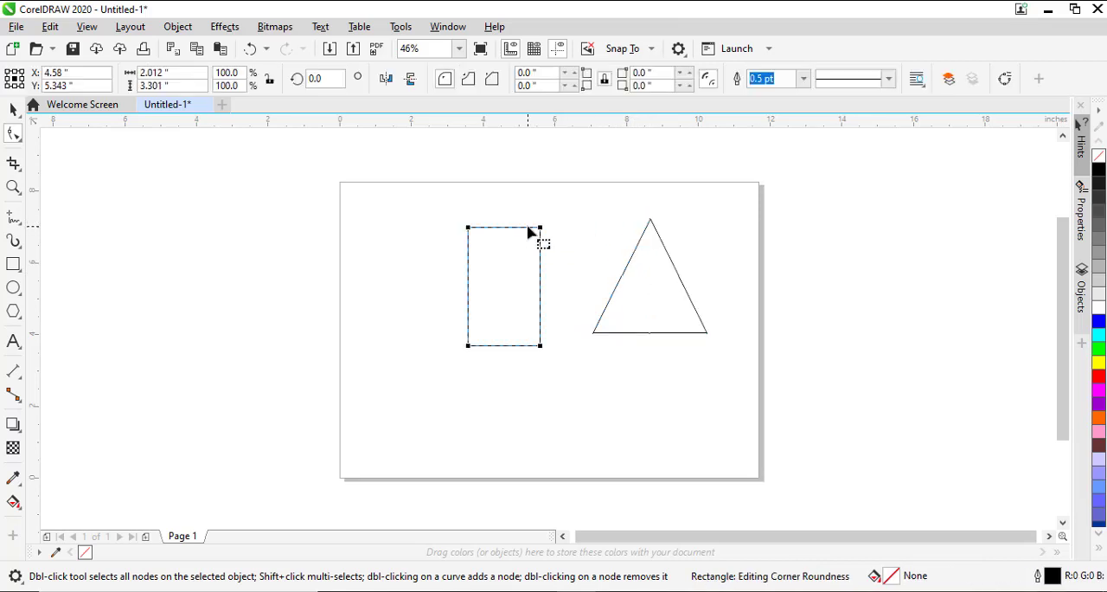
left_click_drag(541, 229, 545, 250)
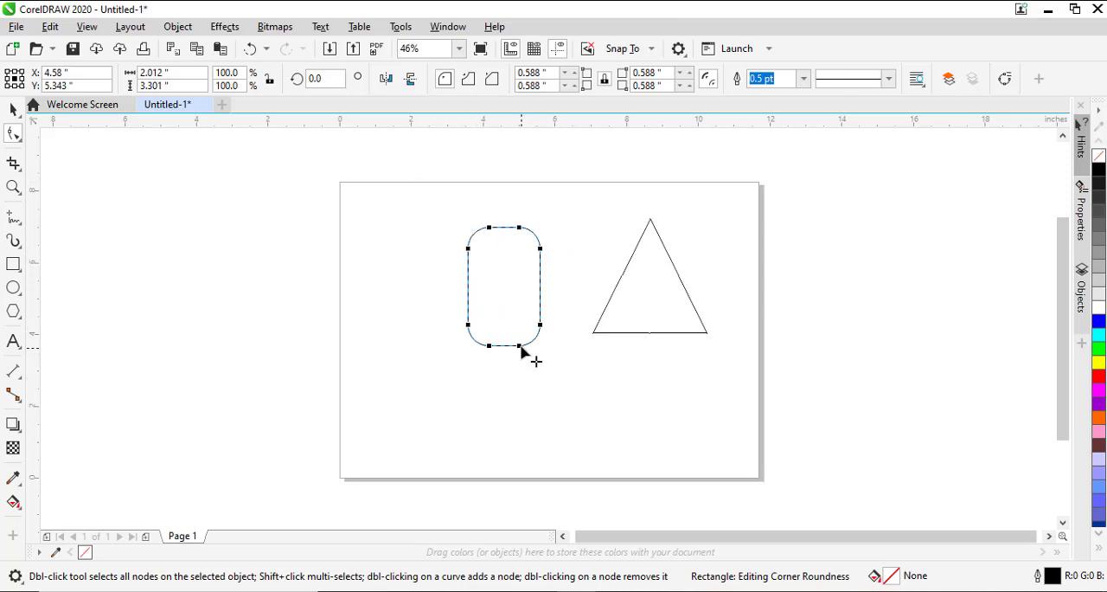
left_click_drag(520, 347, 561, 321)
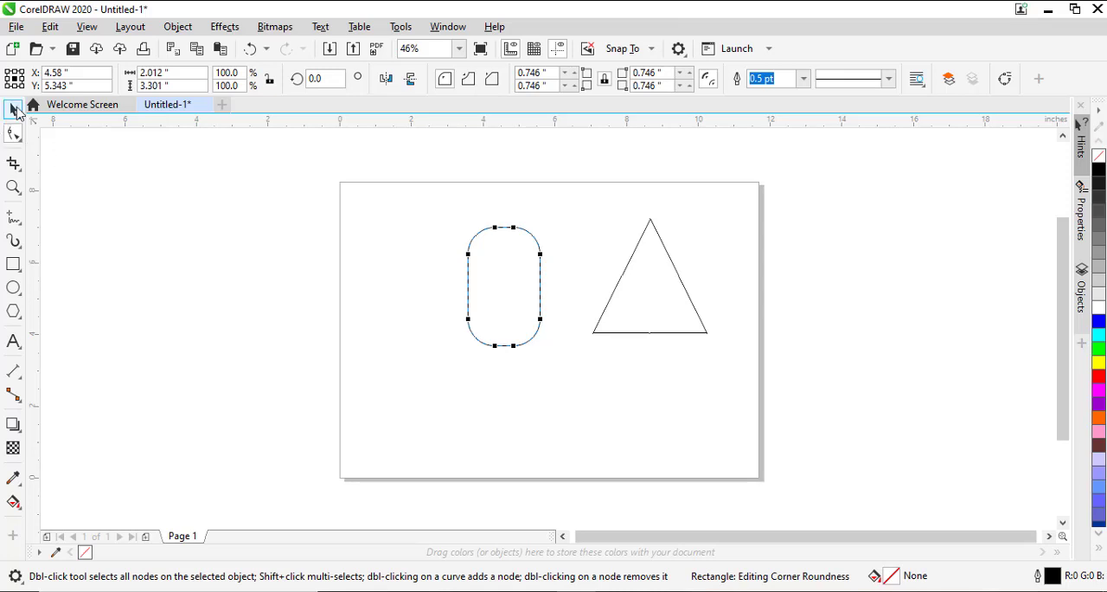
Step: Move the rounded rectangle to about X 5.03, Y 5.30 inches and toggle between its rotation and scaling handles
left_click(13, 109)
left_click_drag(494, 296, 533, 298)
left_click(533, 298)
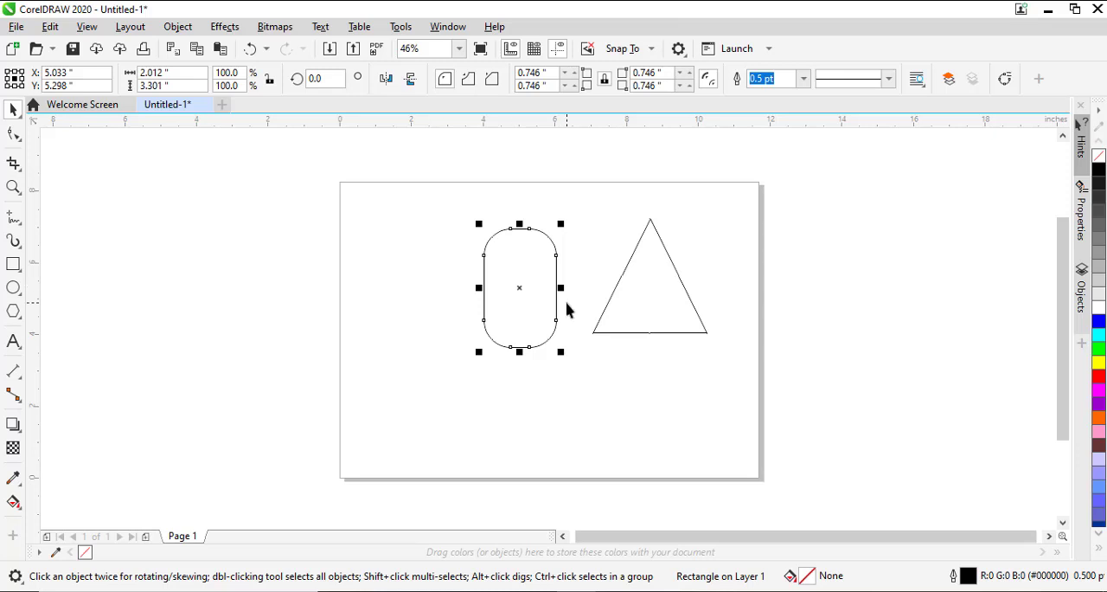
left_click(522, 296)
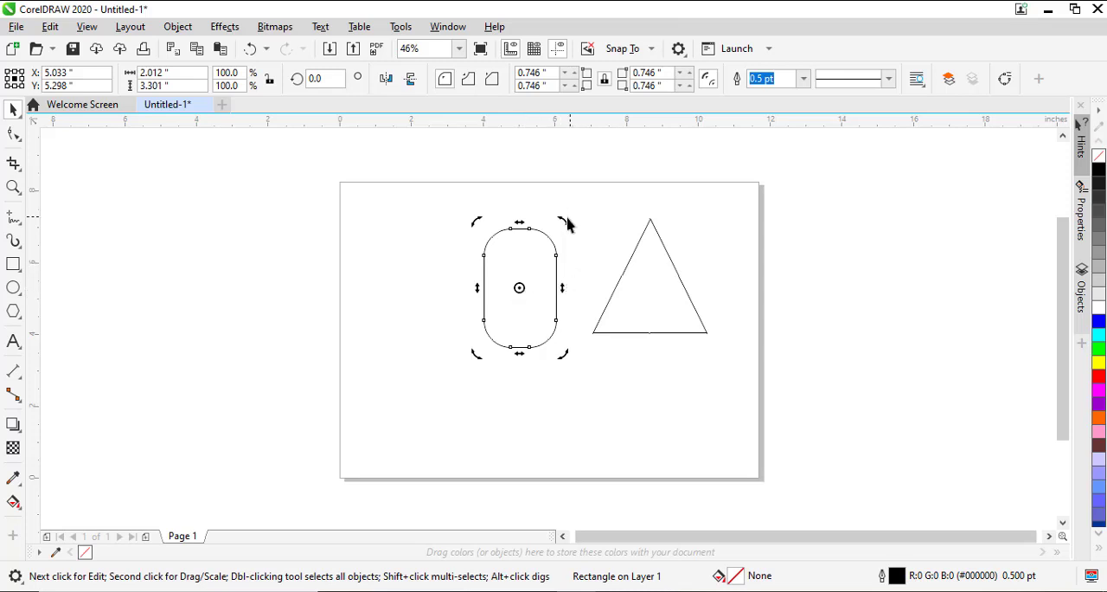
left_click(525, 283)
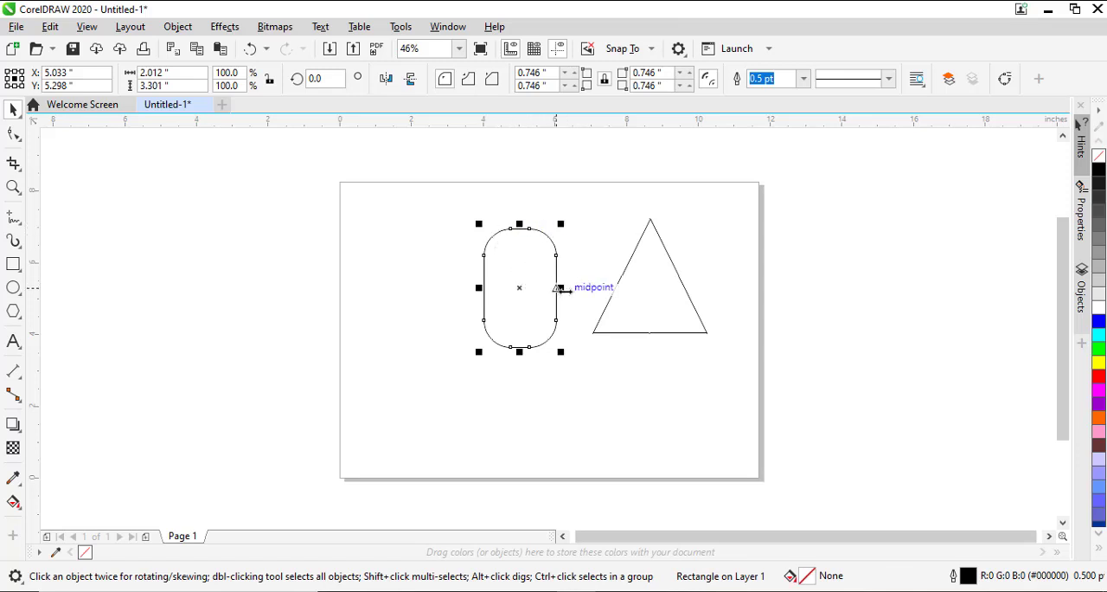
Step: Resize the rounded rectangle to about 2.06 inches wide and 1.33 inches high using its side handles
mouse_move(563, 289)
left_mouse_down()
mouse_move(618, 289)
mouse_move(556, 290)
left_mouse_up()
left_click_drag(514, 227, 513, 298)
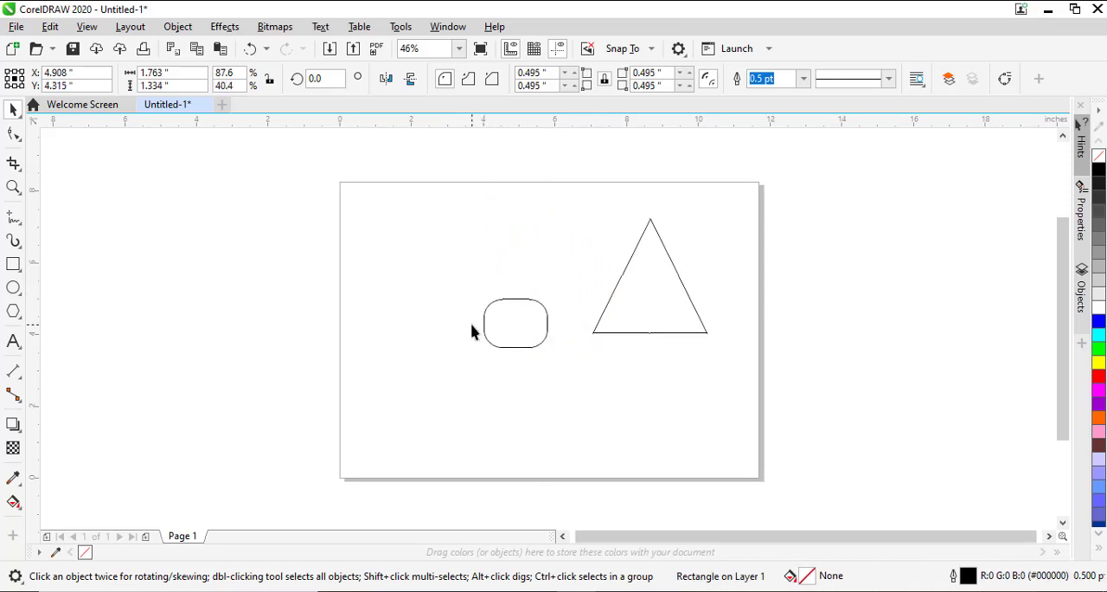
left_click(476, 330)
left_click(484, 322)
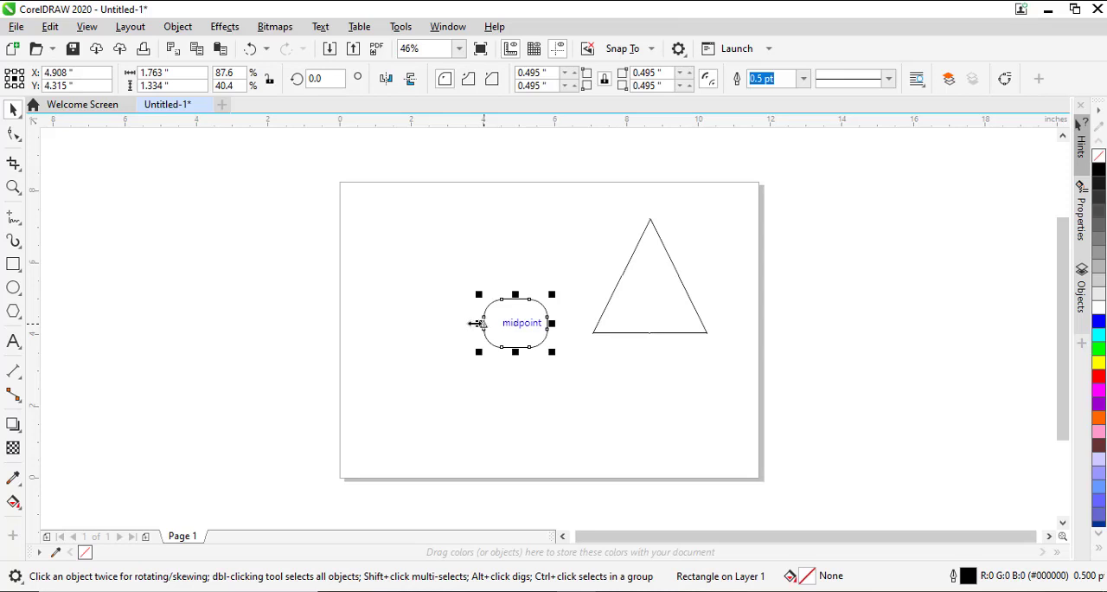
left_click_drag(479, 323, 468, 322)
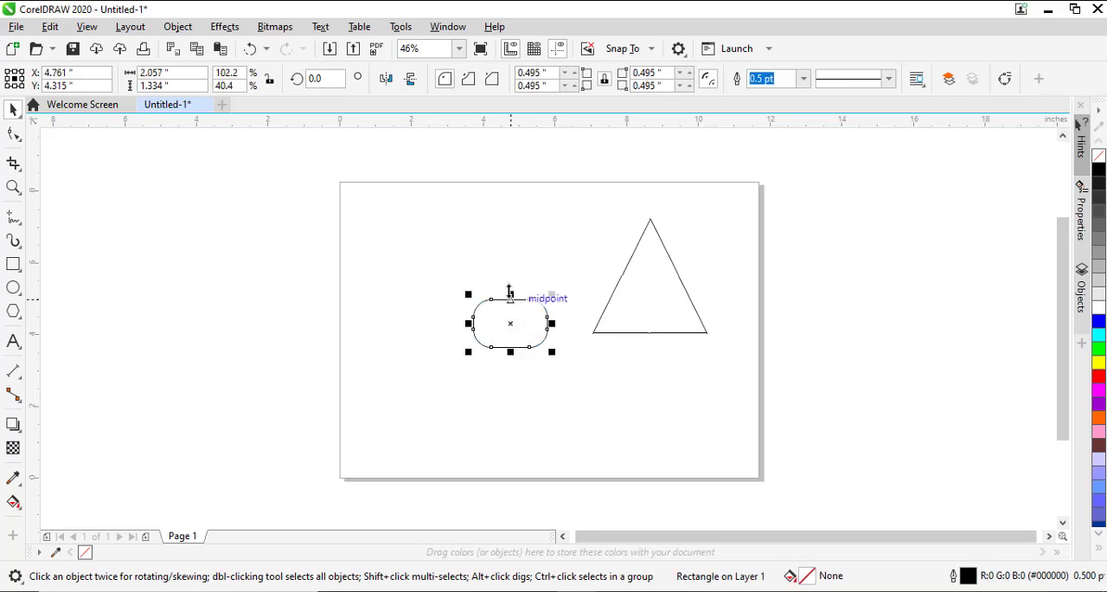
Step: Stretch the rounded rectangle upward to about 3.21 inches high and skew its right side upward to about 3.68 inches overall height
left_click_drag(510, 294, 510, 224)
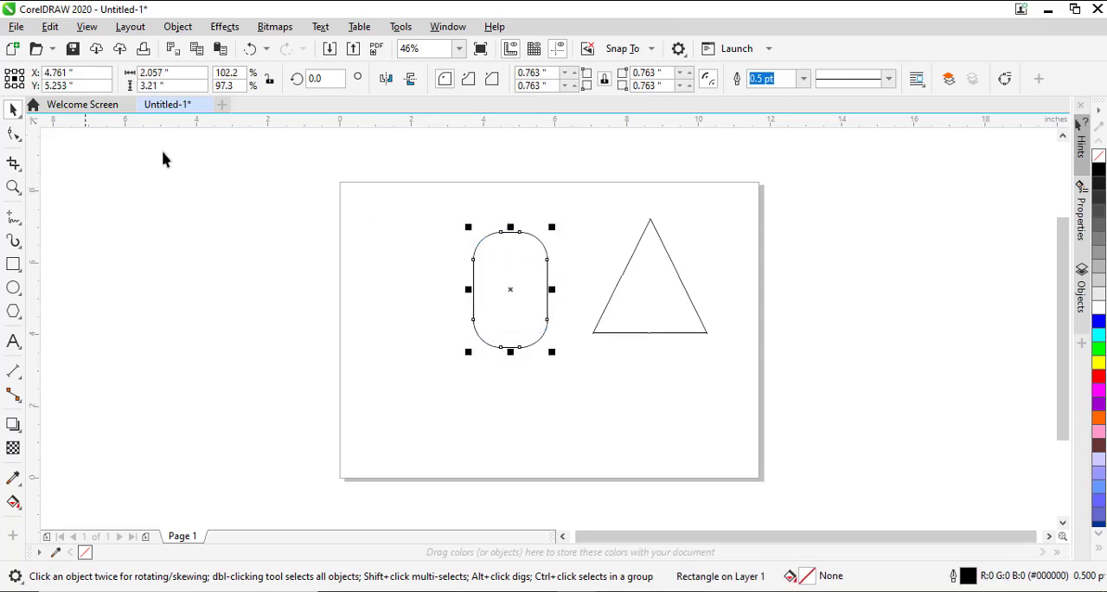
left_click(515, 293)
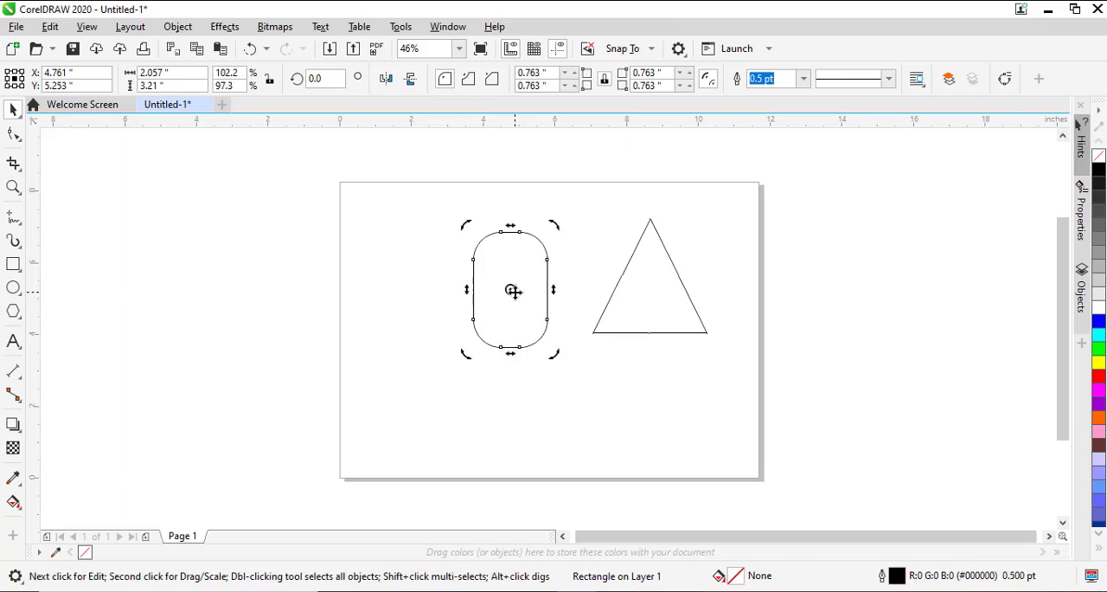
left_click_drag(555, 294, 536, 278)
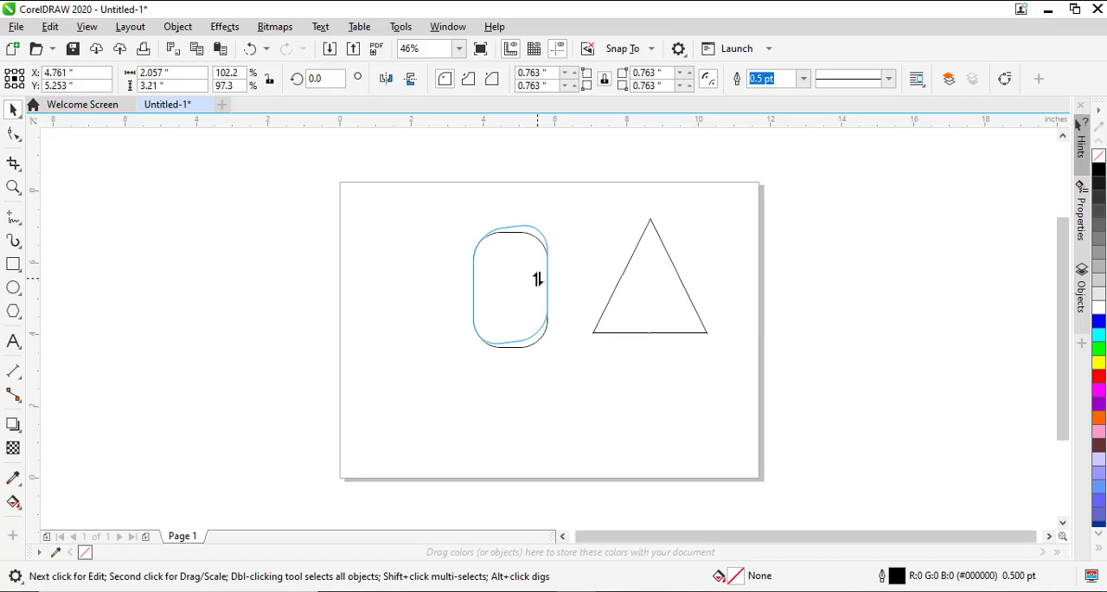
left_click_drag(536, 278, 543, 248)
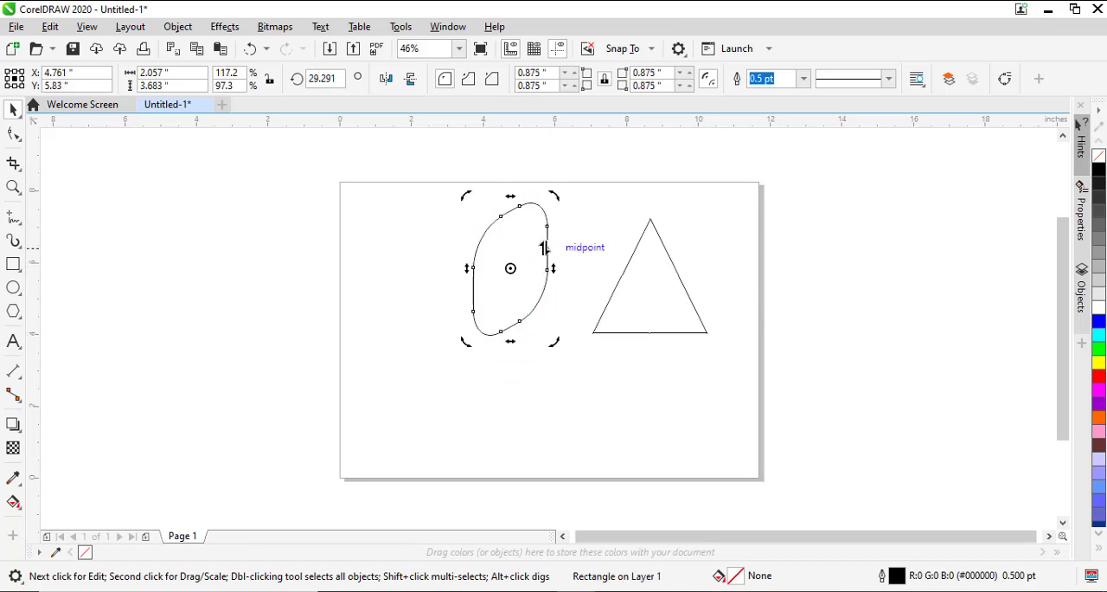
Step: Skew the rounded rectangle vertically and horizontally so its top leans left, about 3.32 inches wide and 3.46 inches high overall
left_click_drag(468, 266, 478, 339)
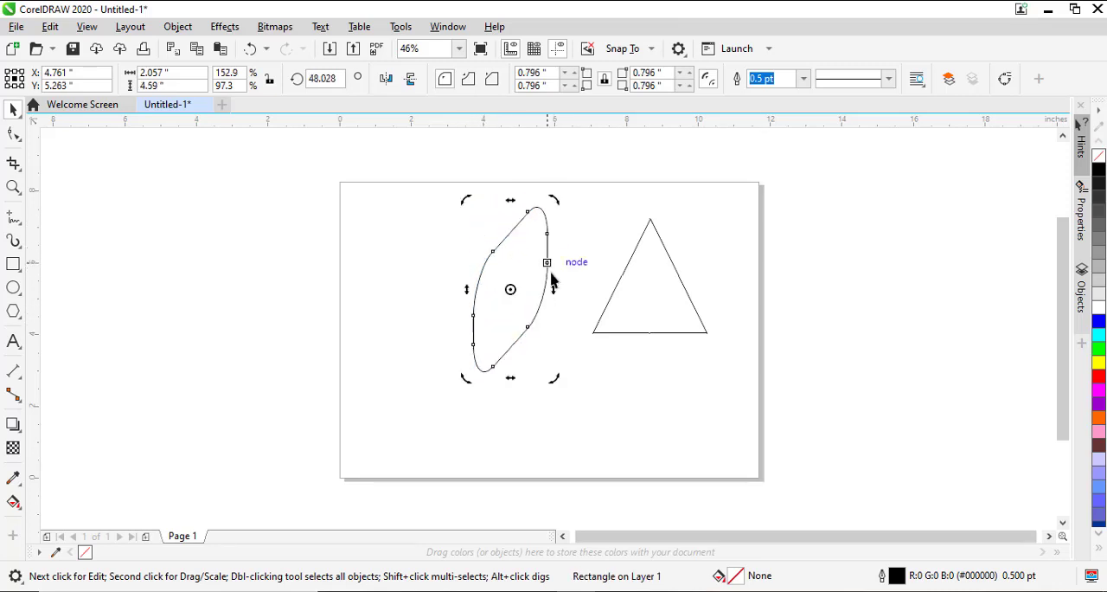
left_click_drag(546, 297, 539, 340)
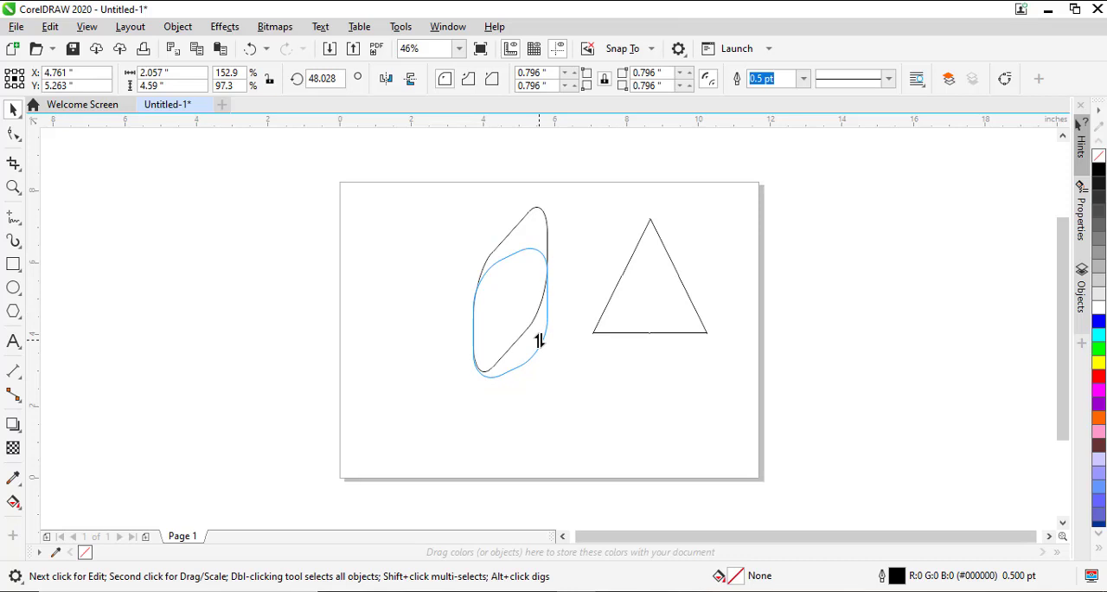
left_click_drag(539, 340, 516, 364)
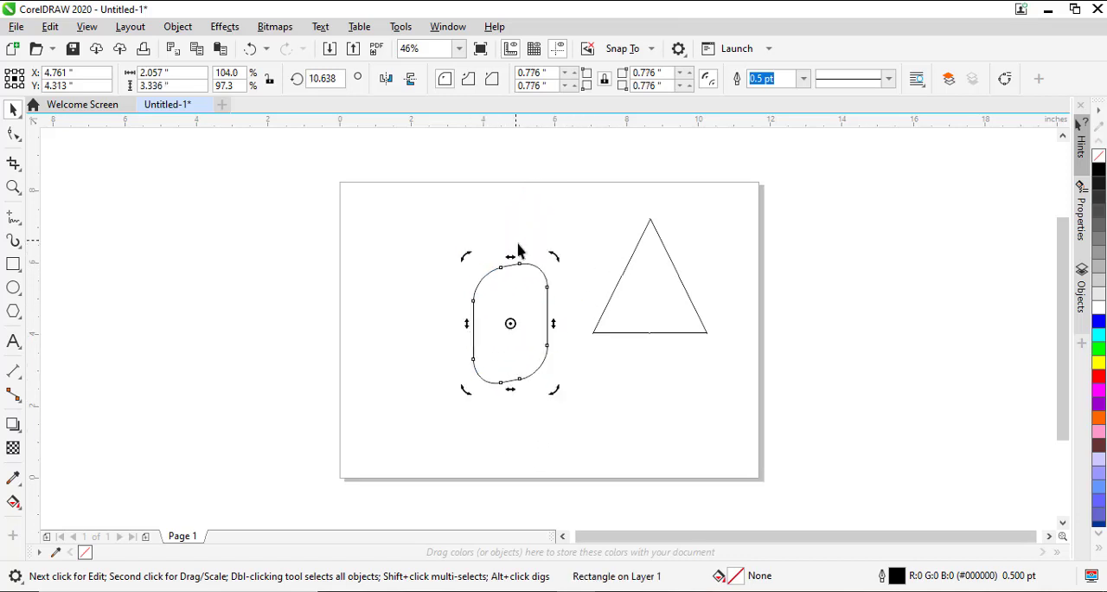
left_click_drag(465, 257, 435, 315)
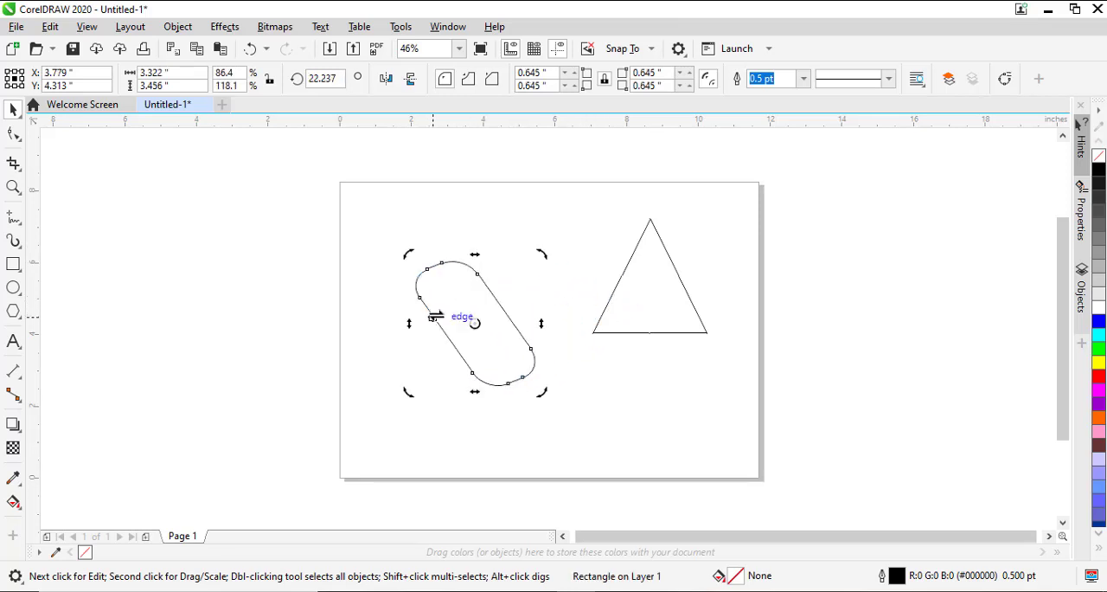